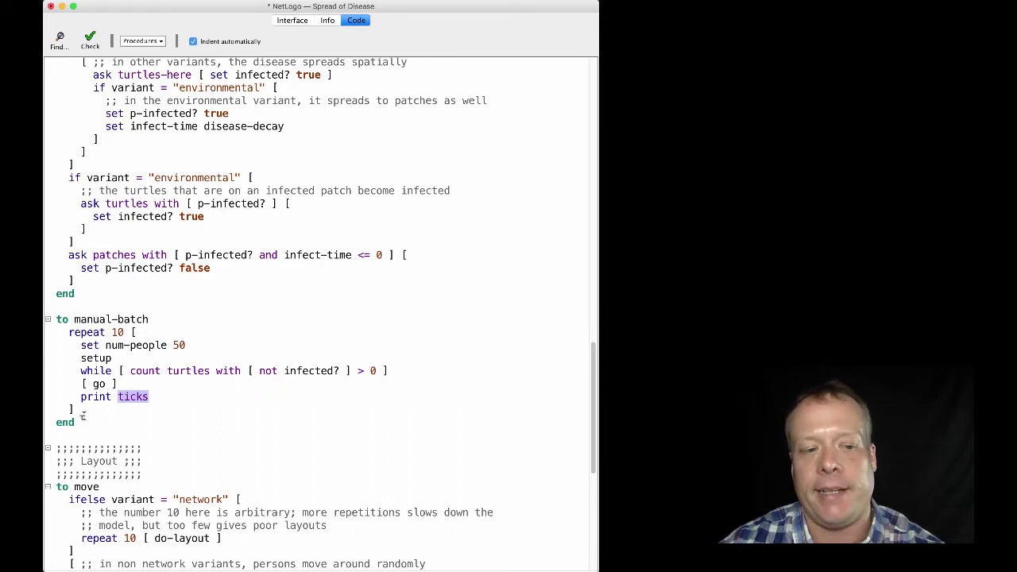
# Select the manual-batch procedure code and switch to the model's Interface view.
pyautogui.moveTo(75, 423); pyautogui.dragTo(50, 318)
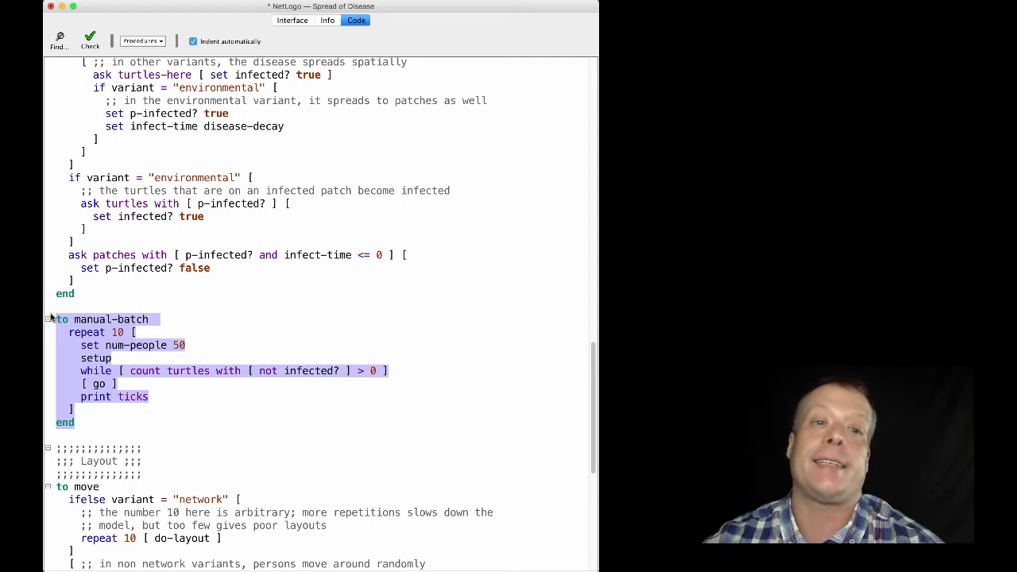
pyautogui.click(304, 20)
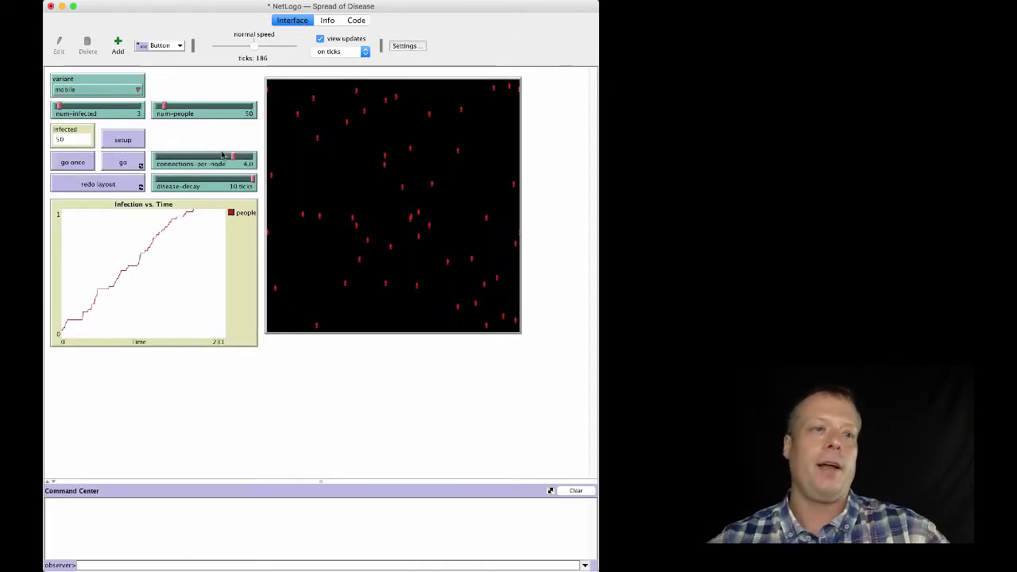
# Reset the model with setup and run manual-batch from the Command Center at higher speed.
pyautogui.click(131, 138)
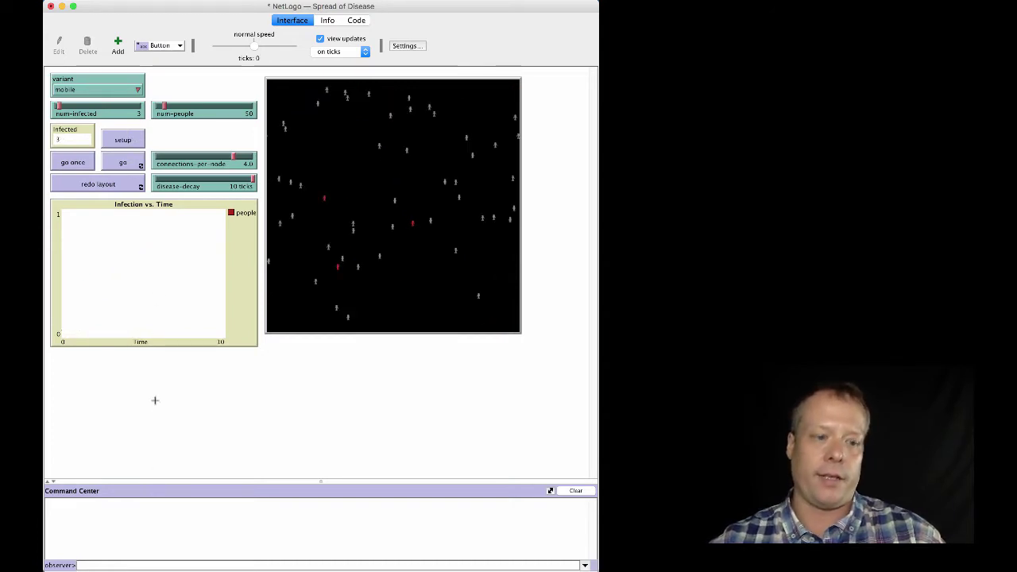
pyautogui.write('manual-')
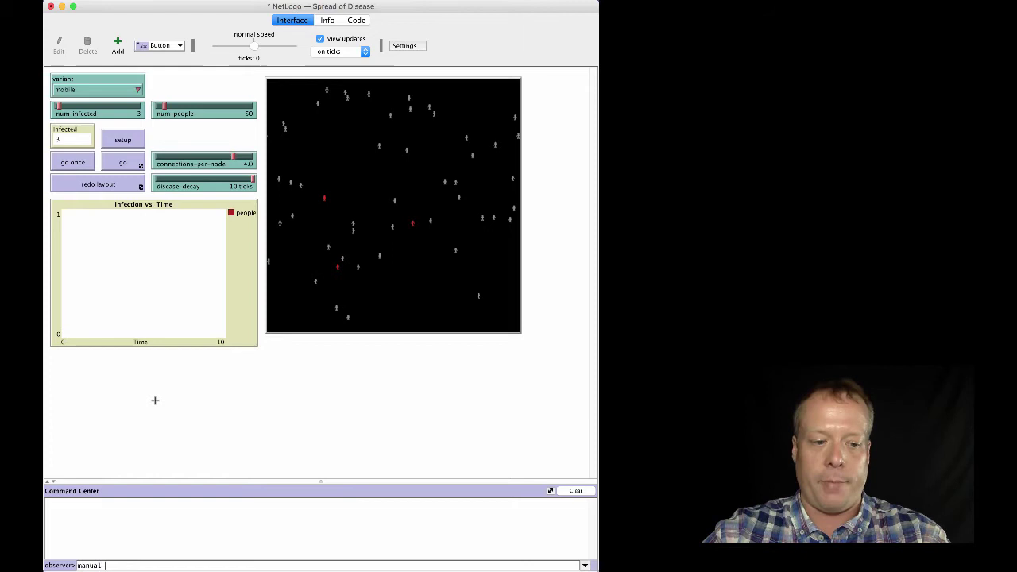
pyautogui.write('batch')
pyautogui.press('Return')
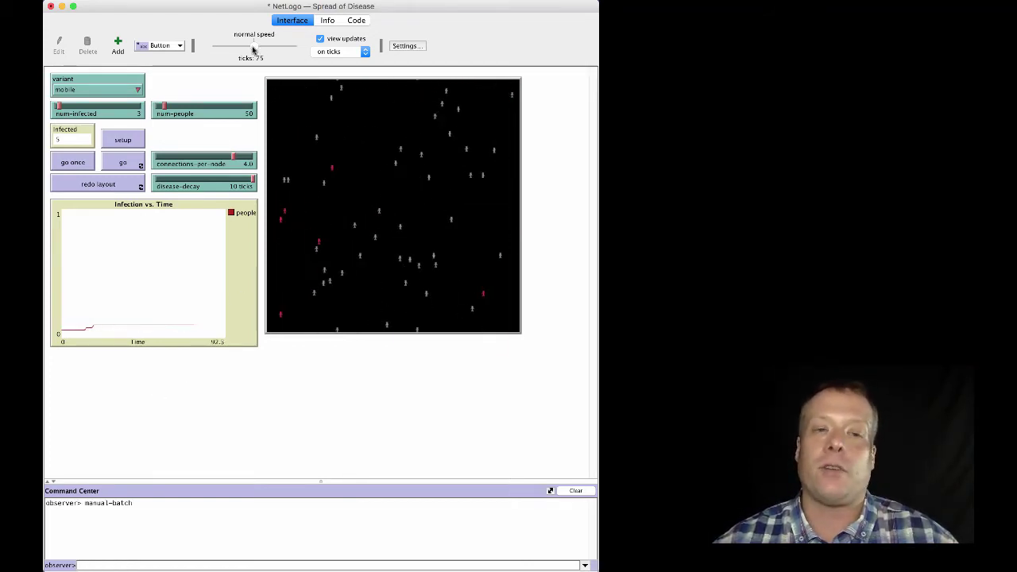
pyautogui.moveTo(254, 47); pyautogui.dragTo(290, 51)
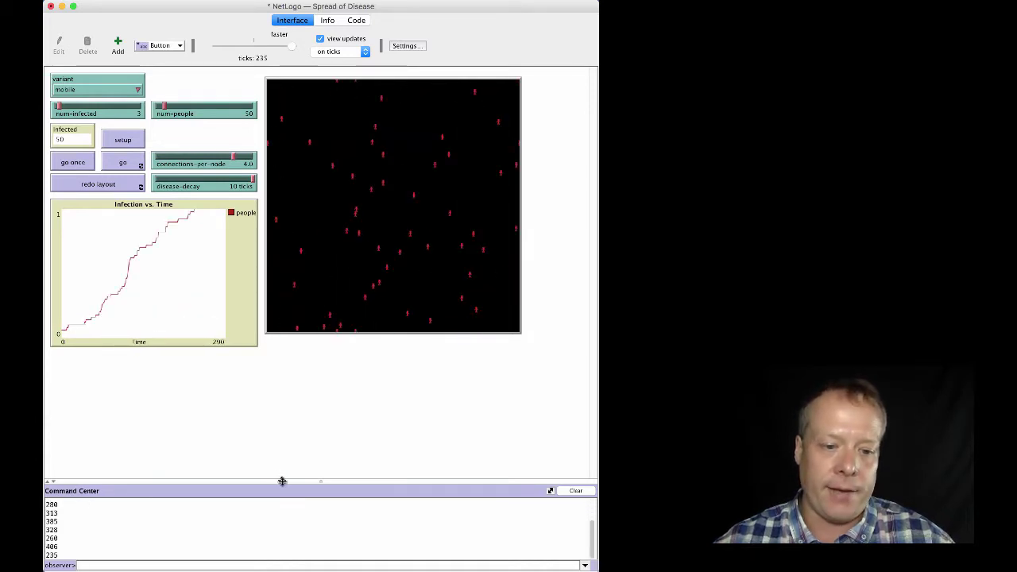
# Enlarge the command output, select the ten printed tick counts, and return to the code.
pyautogui.moveTo(281, 481); pyautogui.dragTo(305, 423)
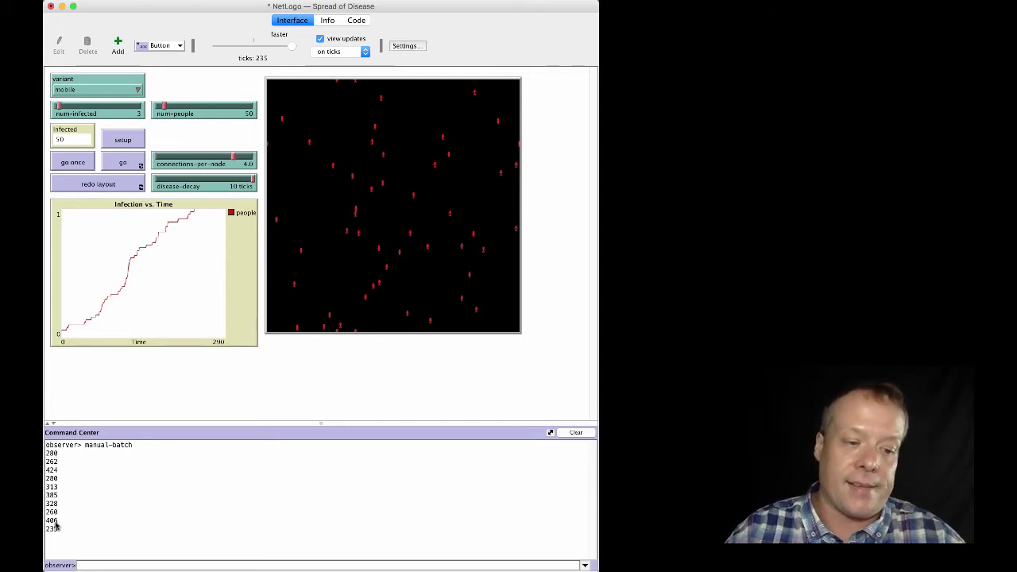
pyautogui.moveTo(61, 529); pyautogui.dragTo(44, 452)
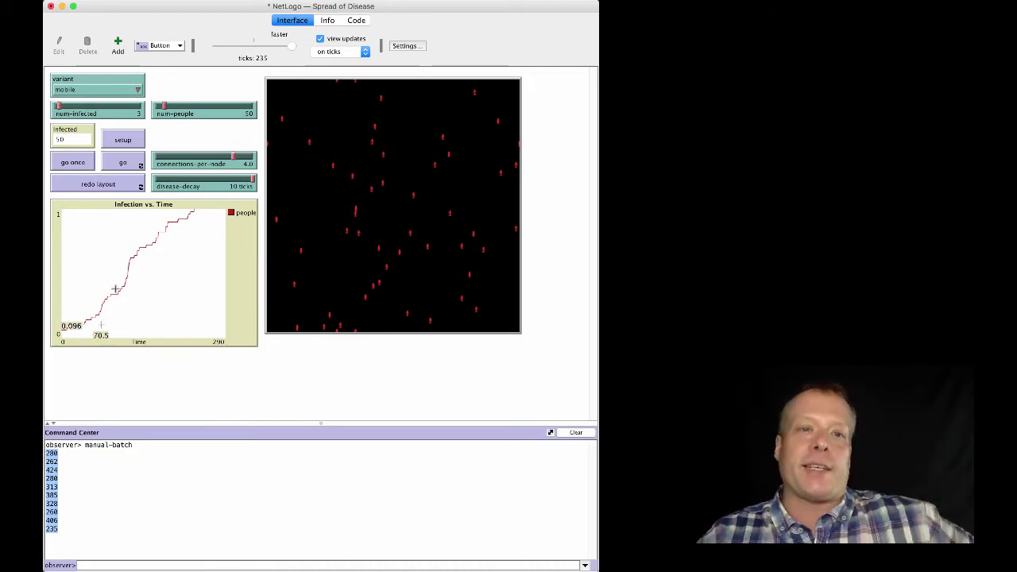
pyautogui.click(356, 20)
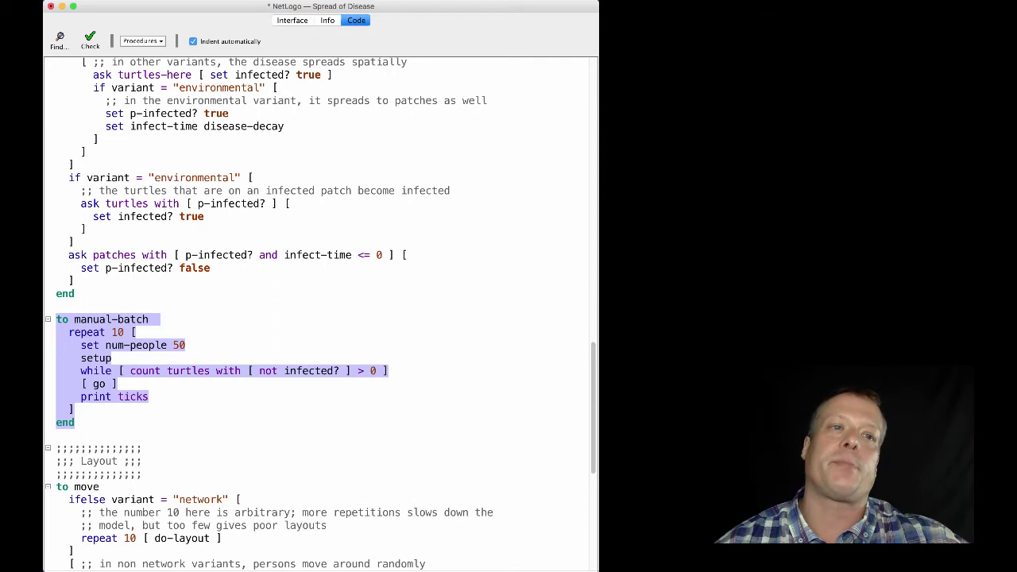
# Create a new experiment from the Tools > BehaviorSpace manager.
pyautogui.click(140, 0)
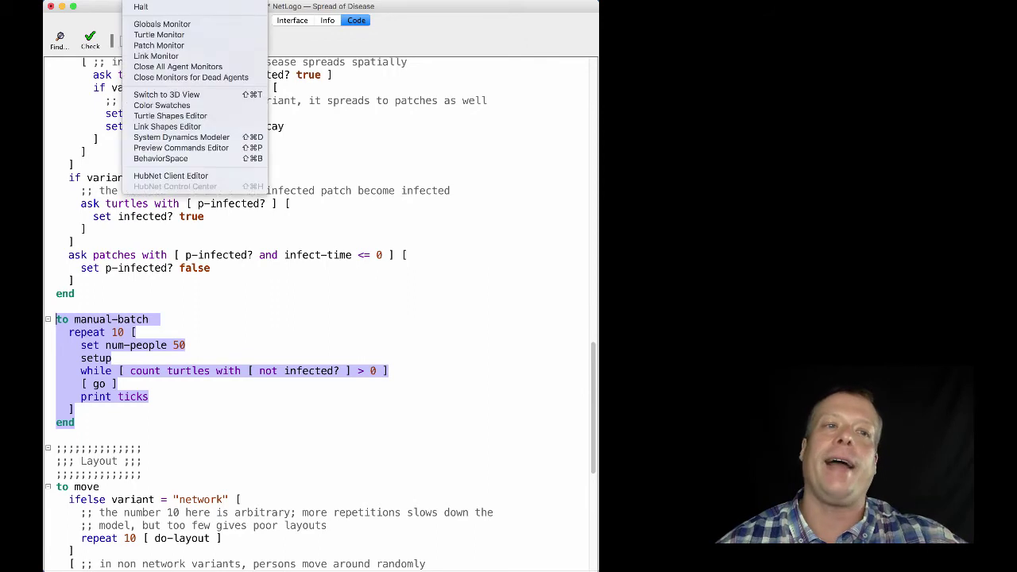
pyautogui.click(158, 158)
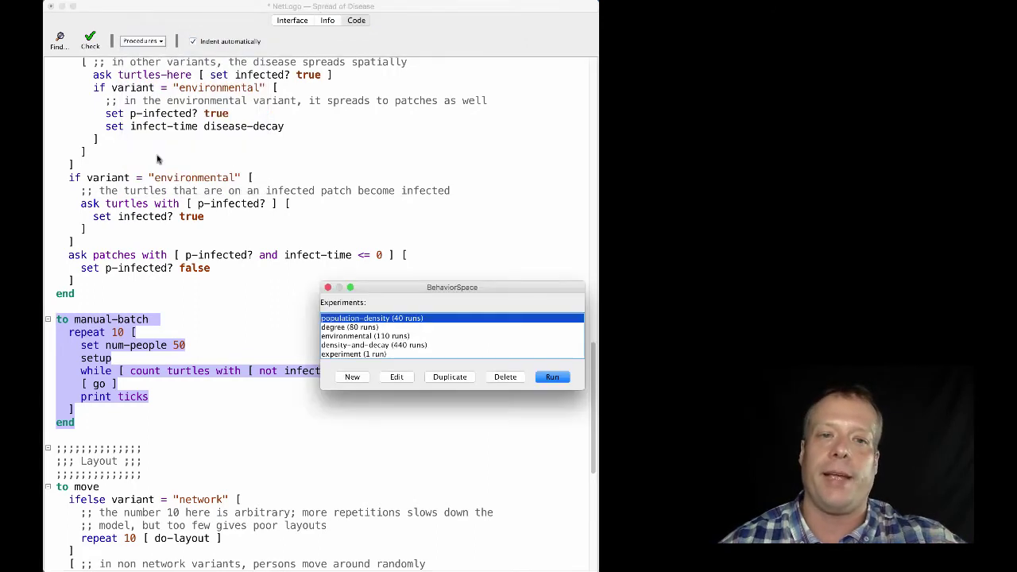
pyautogui.click(353, 378)
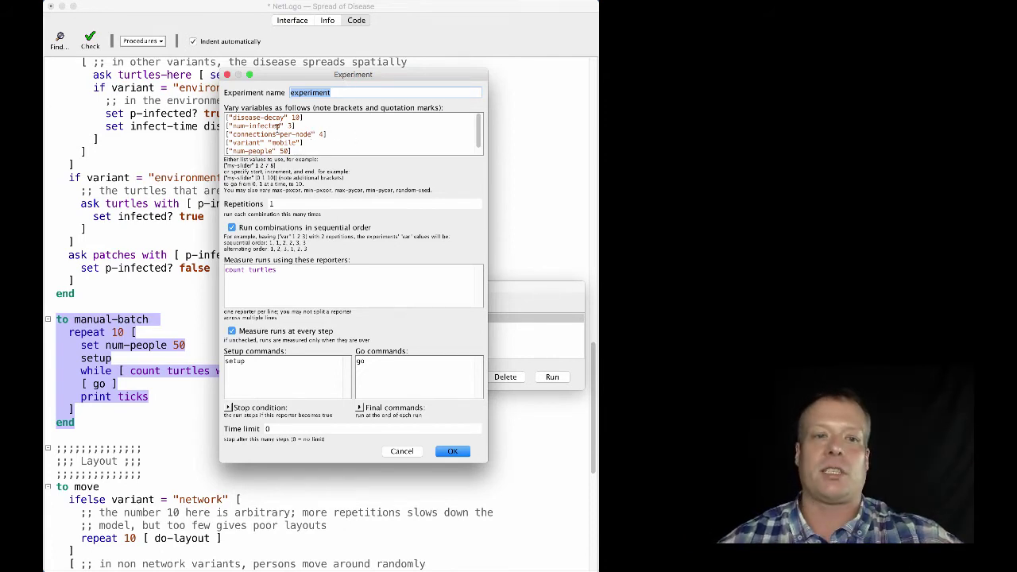
# Set repetitions to 10 and replace the count turtles reporter with ticks.
pyautogui.click(292, 204)
pyautogui.write('0')
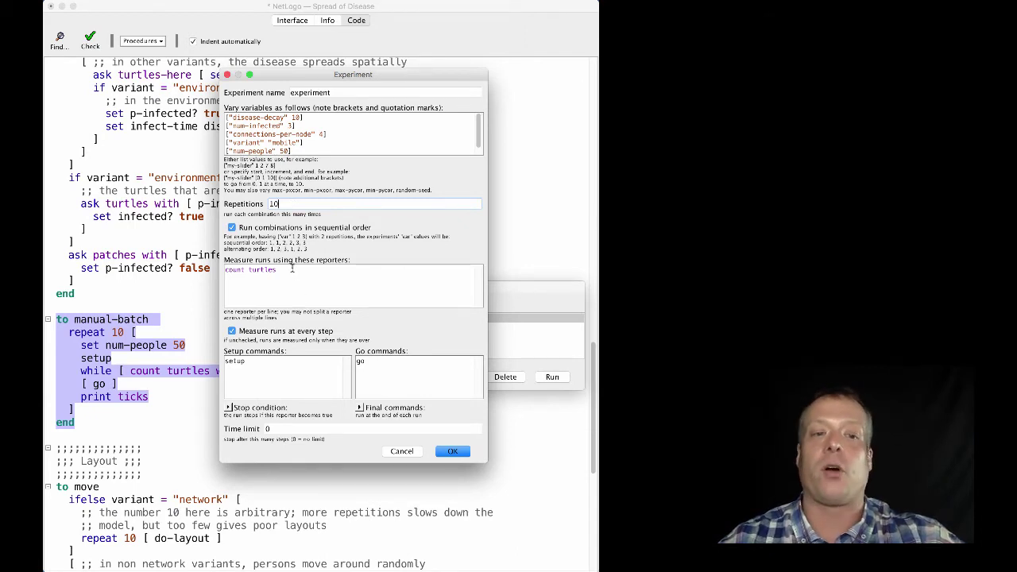
pyautogui.moveTo(292, 269); pyautogui.dragTo(190, 265)
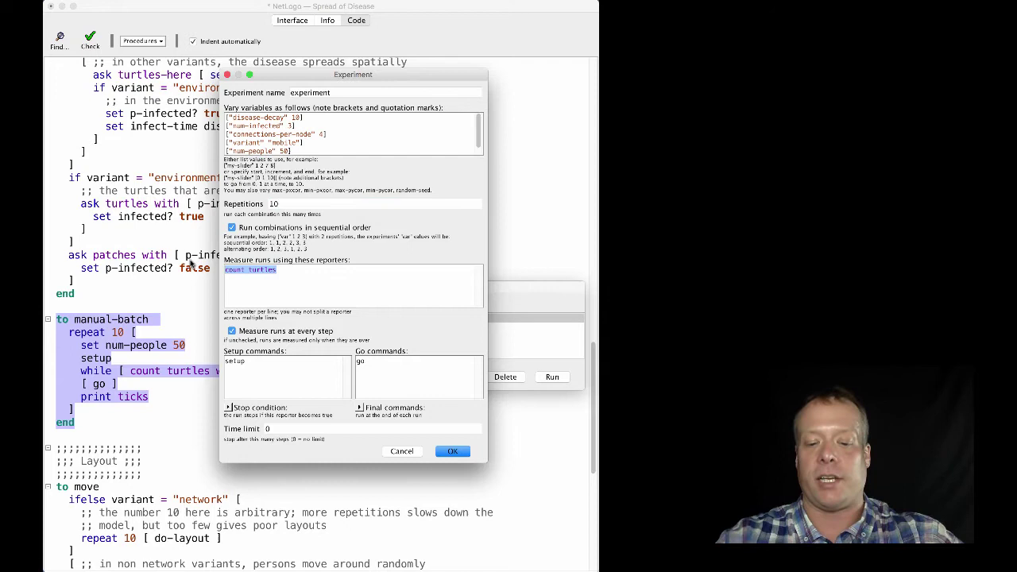
pyautogui.write('ticks')
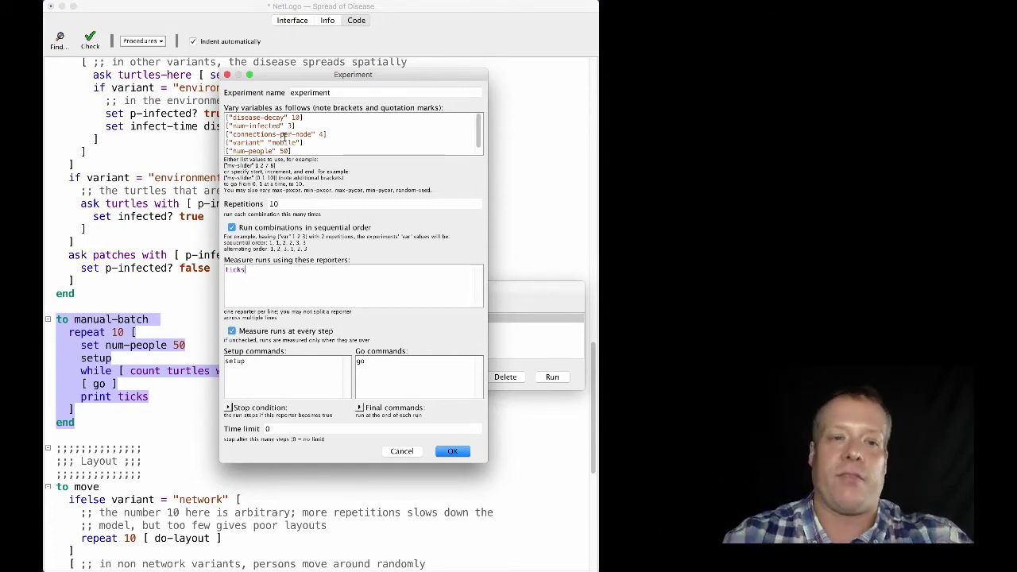
# Vary num-people over 50, 100, 150 and 200, and set repetitions to 100.
pyautogui.click(289, 150)
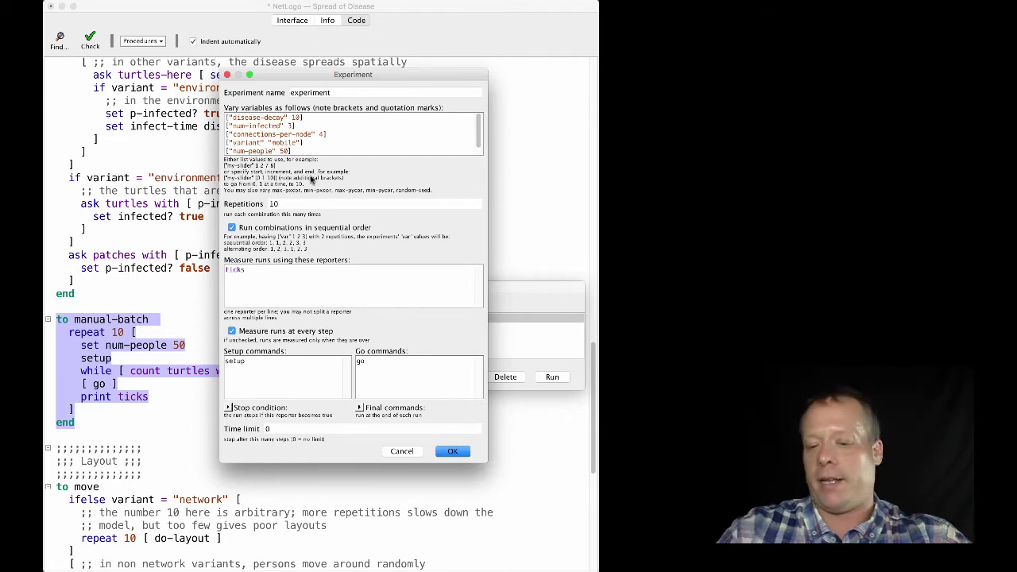
pyautogui.write('100')
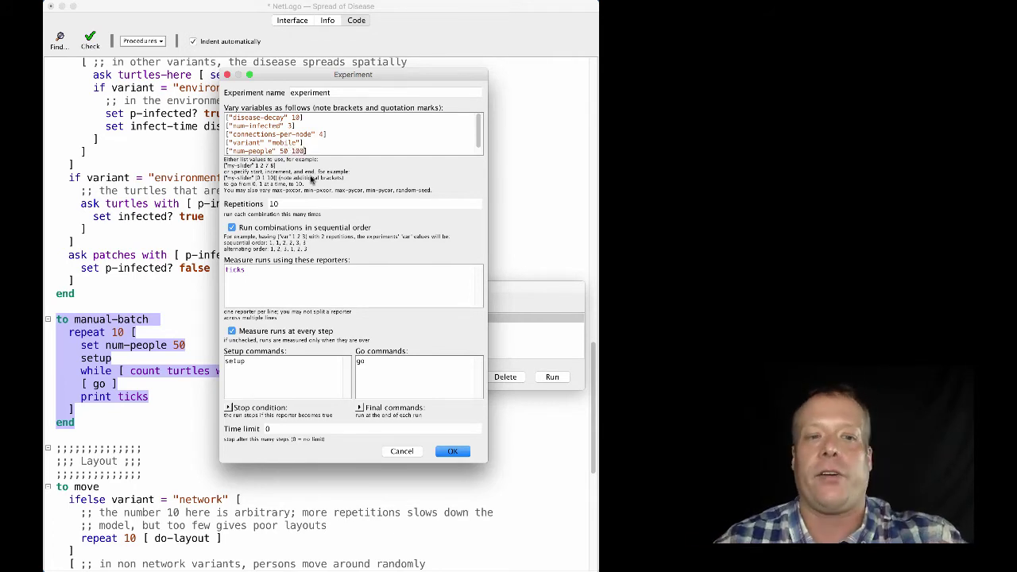
pyautogui.write(' 150 200')
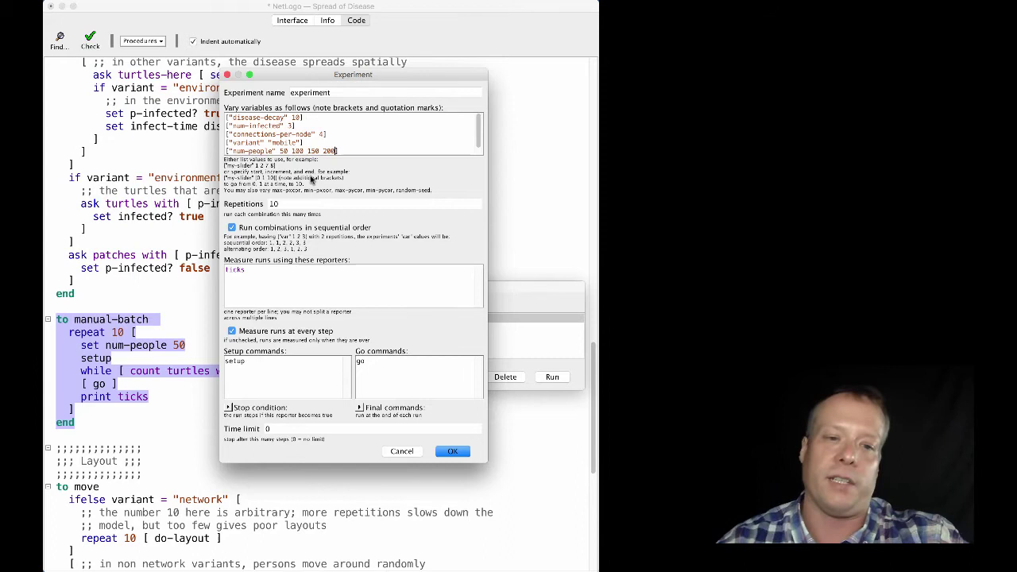
pyautogui.click(295, 205)
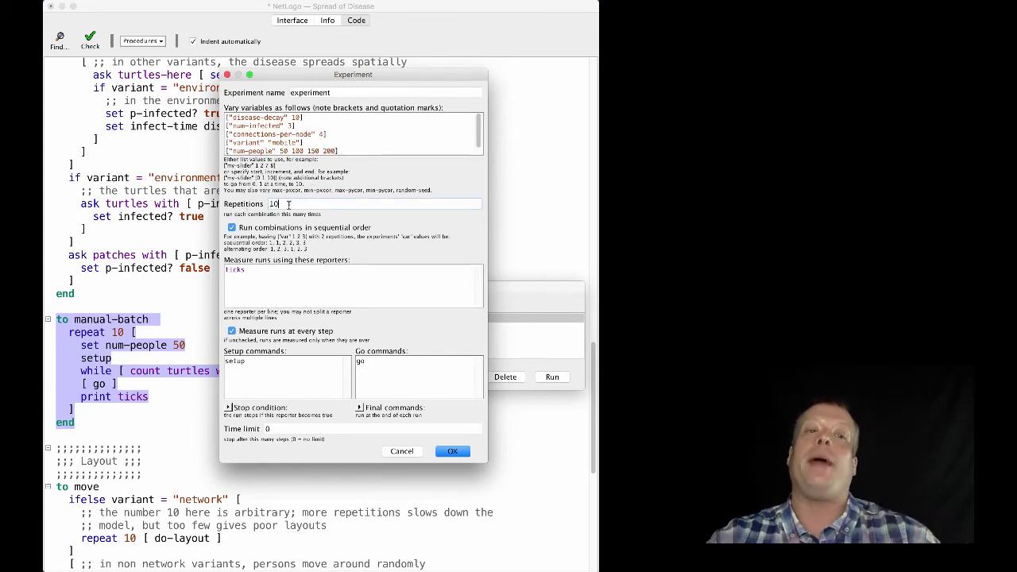
pyautogui.write('0')
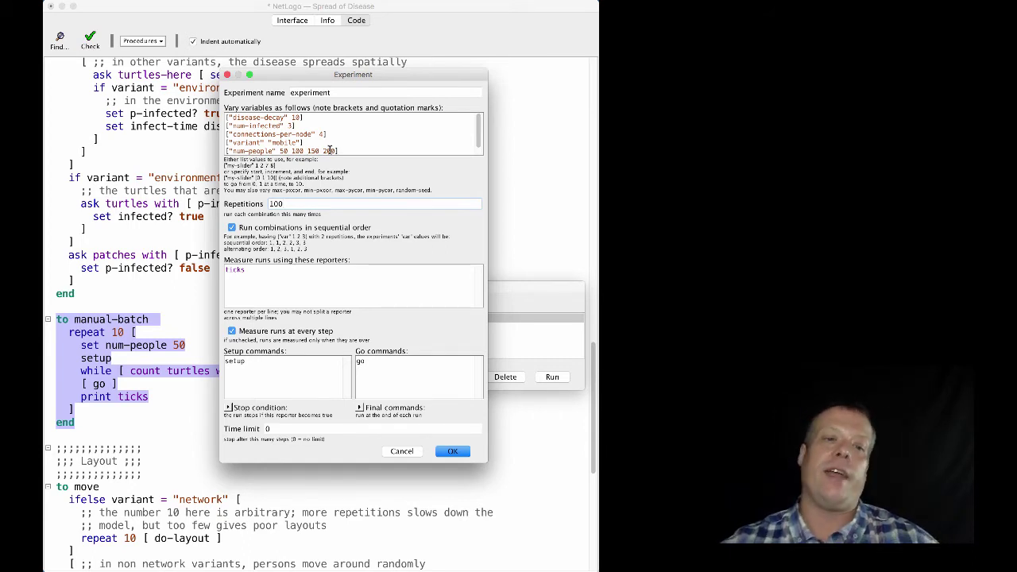
# Turn off measuring at every step, keep time limit 0, and save the experiment.
pyautogui.moveTo(248, 272); pyautogui.dragTo(225, 269)
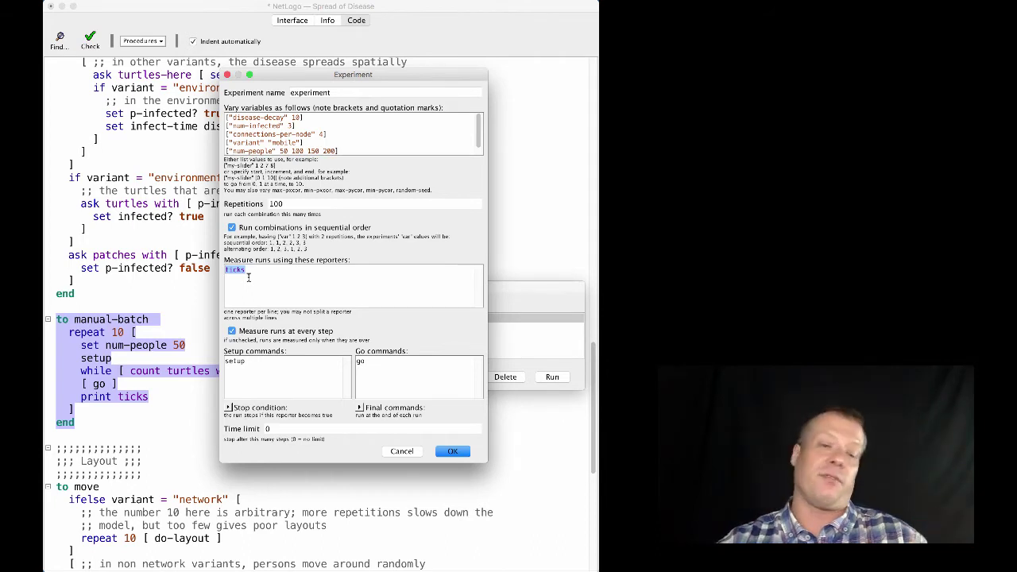
pyautogui.click(232, 330)
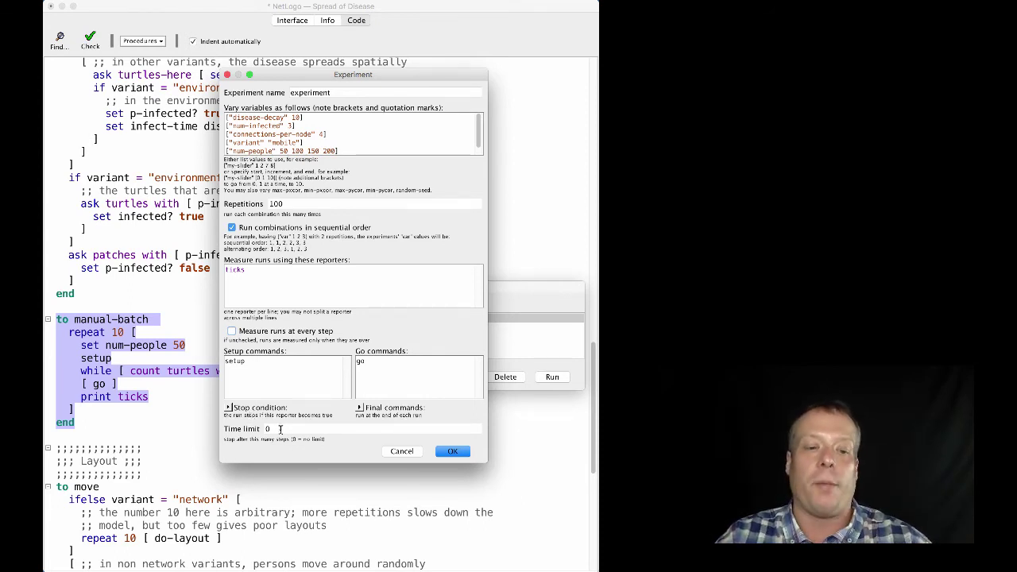
pyautogui.click(279, 429)
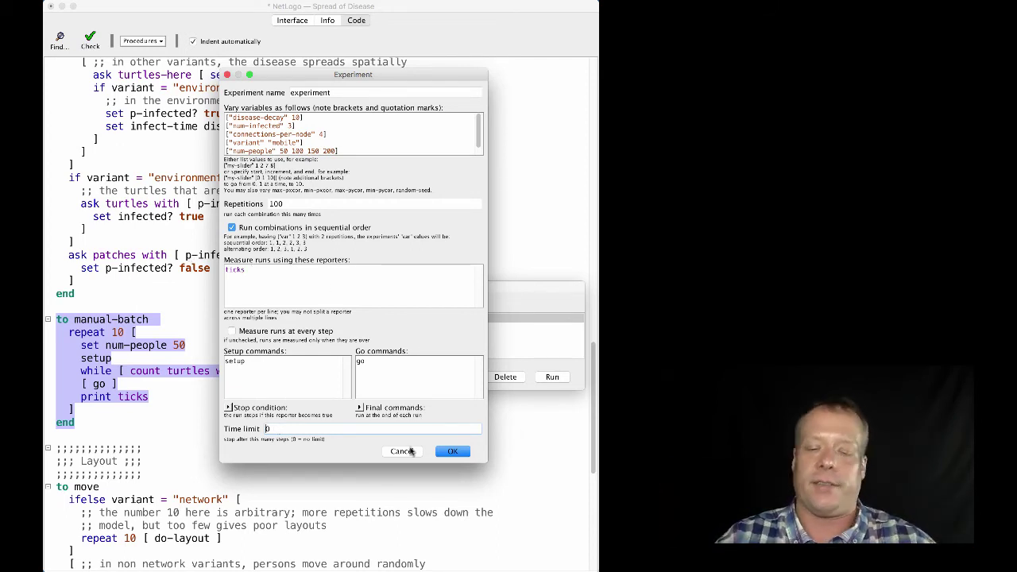
pyautogui.click(457, 454)
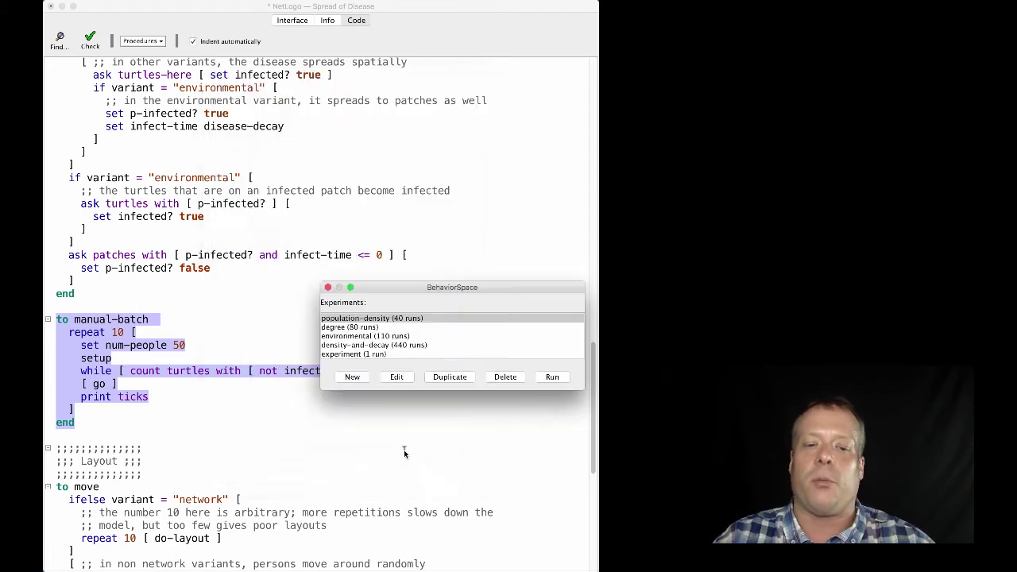
pyautogui.click(398, 378)
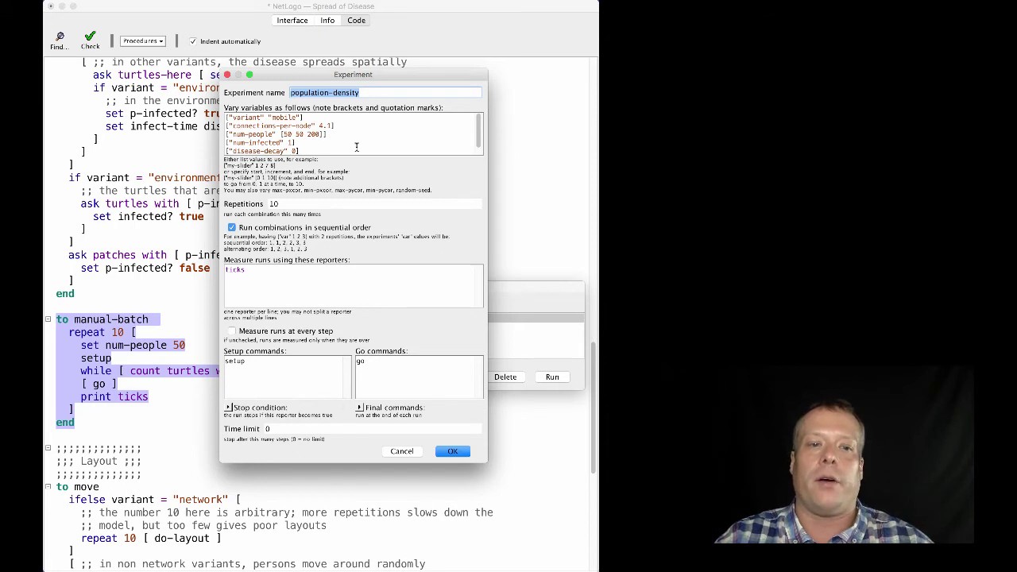
pyautogui.scroll(-1, 357, 147)
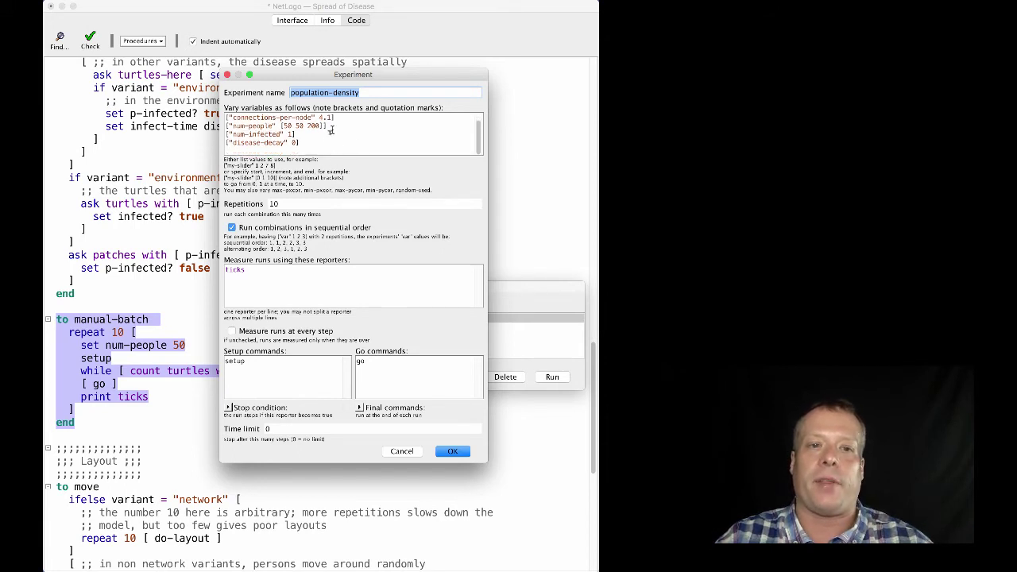
pyautogui.scroll(1, 331, 121)
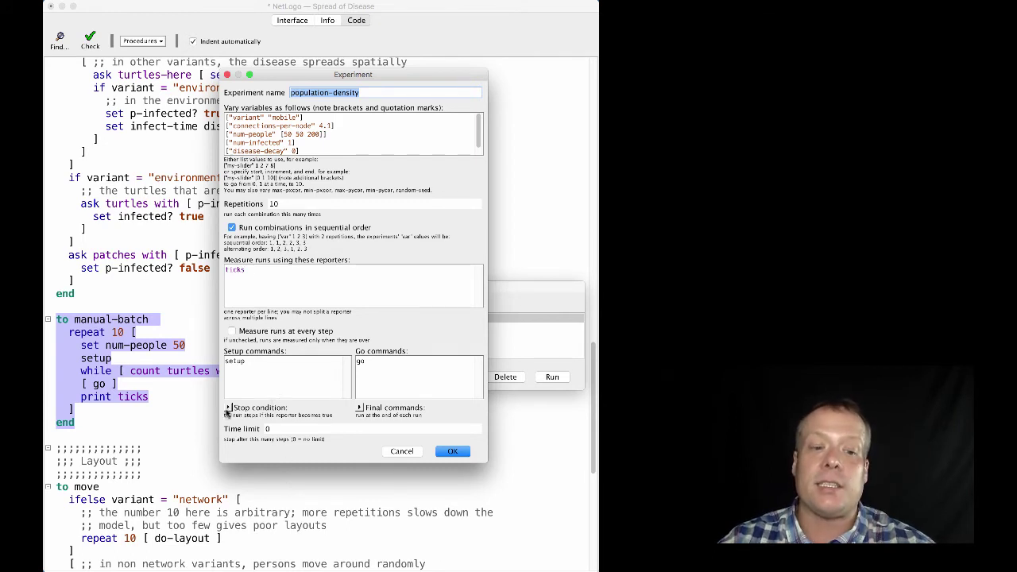
pyautogui.click(228, 407)
pyautogui.click(228, 408)
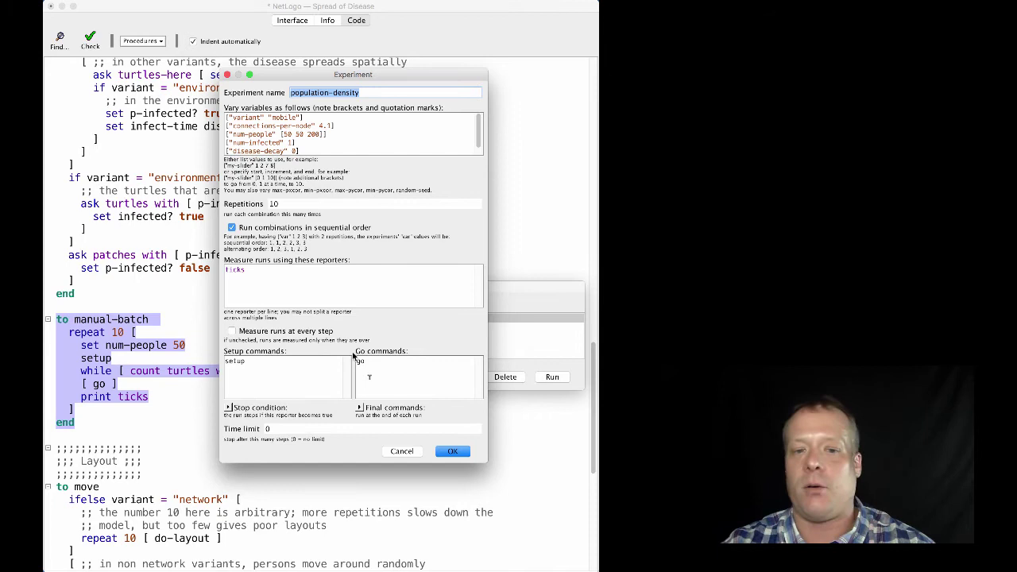
pyautogui.click(454, 452)
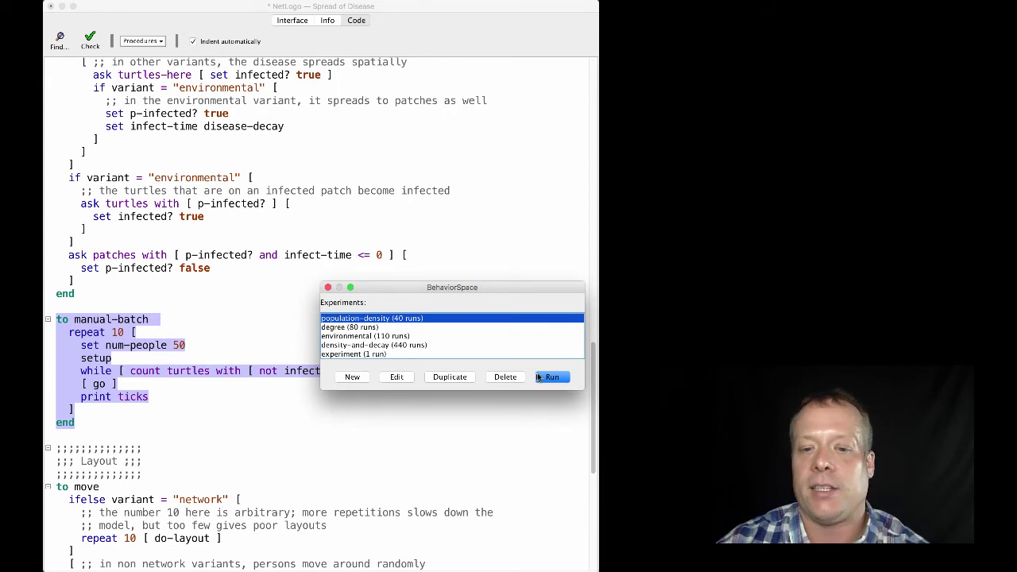
# Start the population-density experiment with only table output enabled.
pyautogui.click(538, 376)
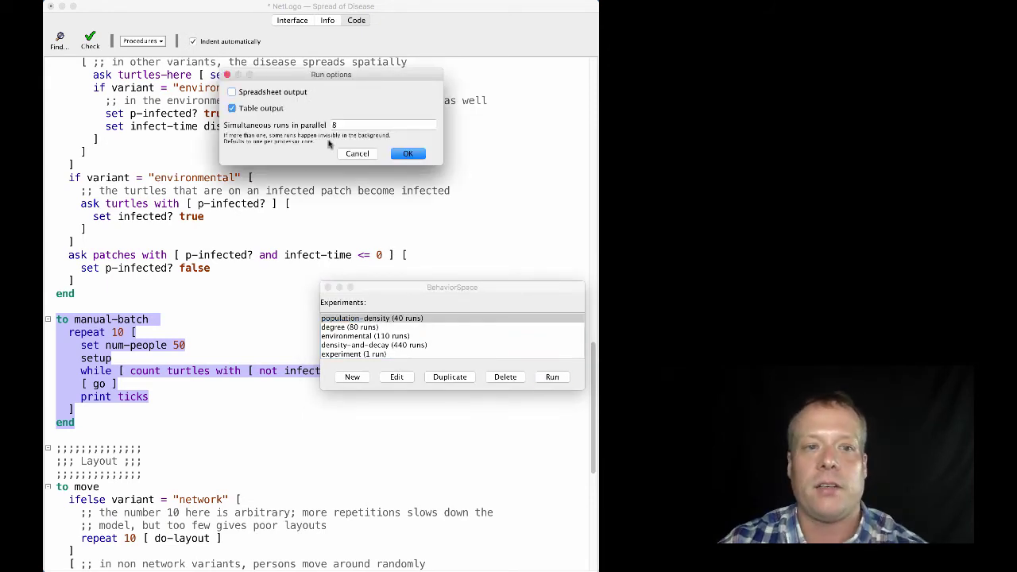
pyautogui.click(270, 92)
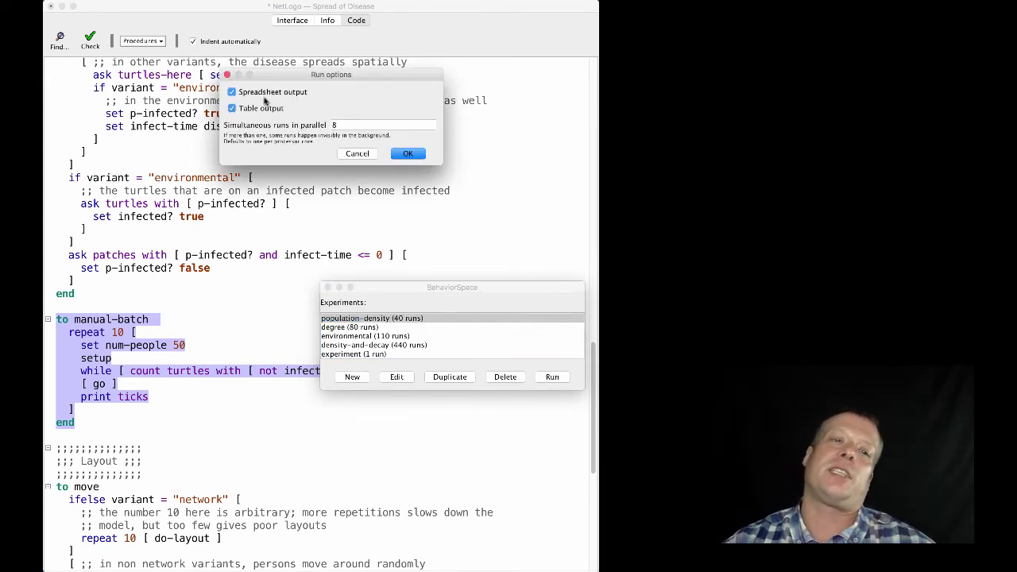
pyautogui.click(267, 107)
pyautogui.click(267, 94)
pyautogui.click(265, 109)
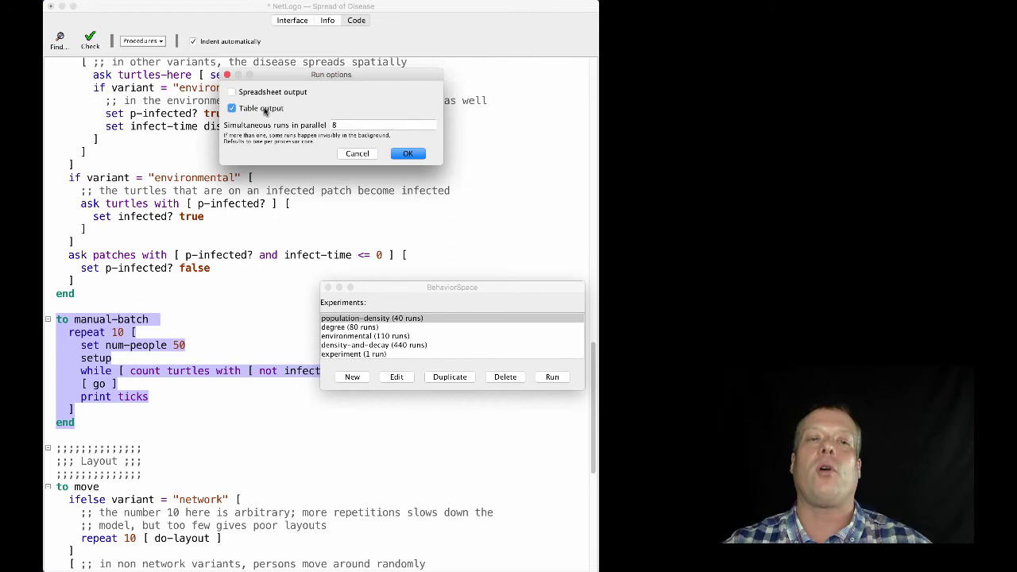
# Keep 8 parallel runs, choose the Desktop, then cancel saving the table export.
pyautogui.doubleClick(347, 127)
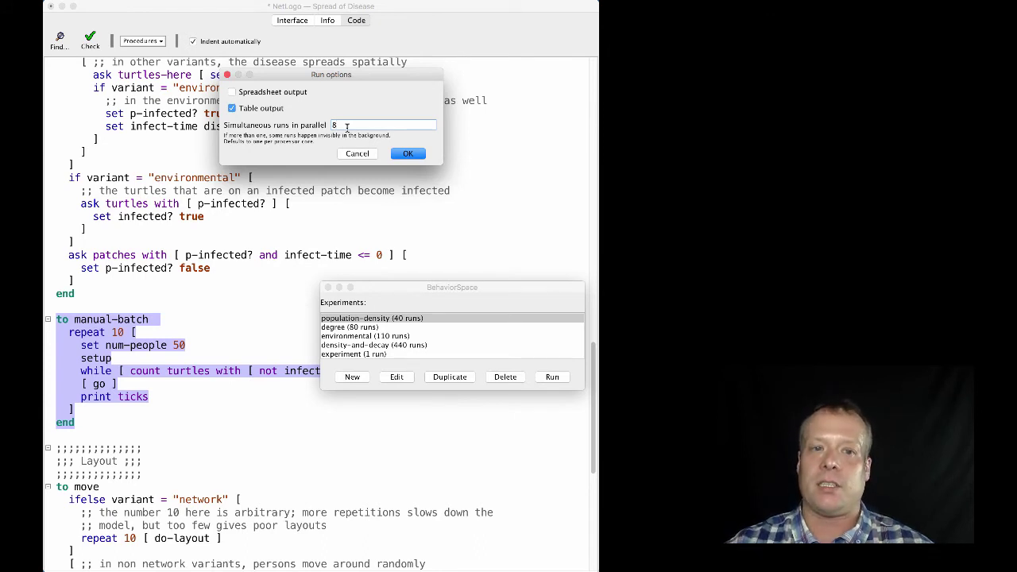
pyautogui.click(405, 153)
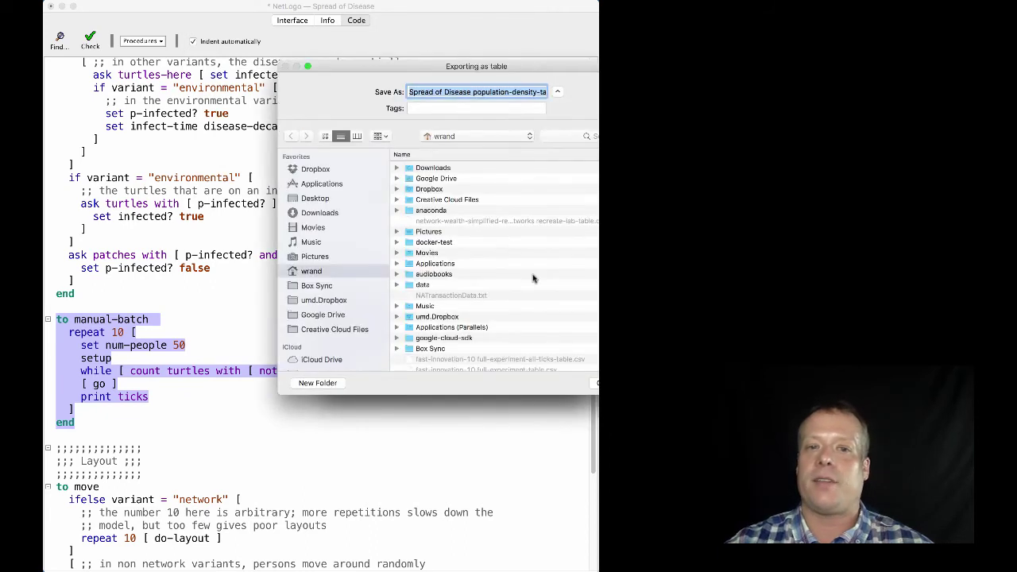
pyautogui.click(318, 199)
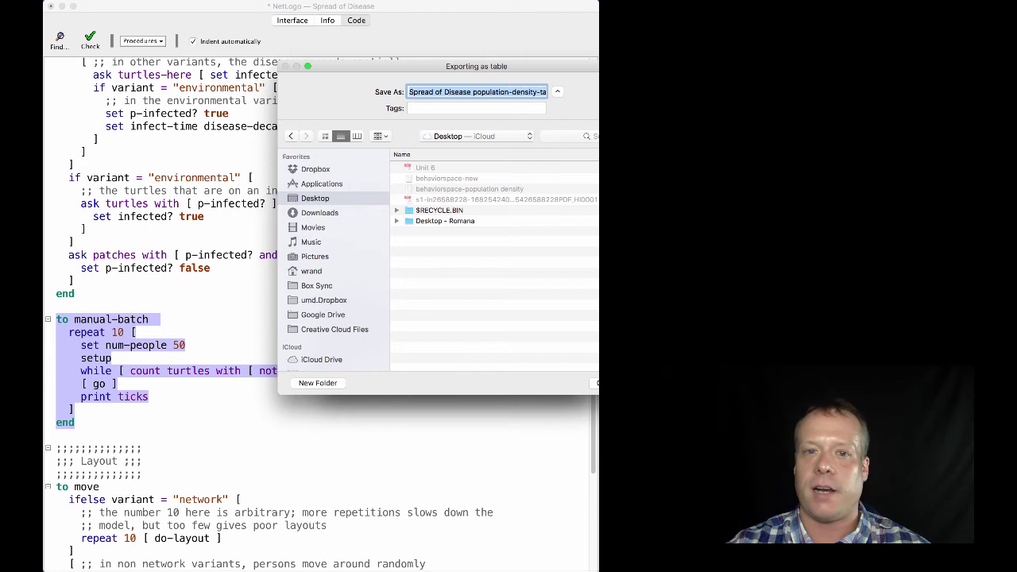
pyautogui.press('Escape')
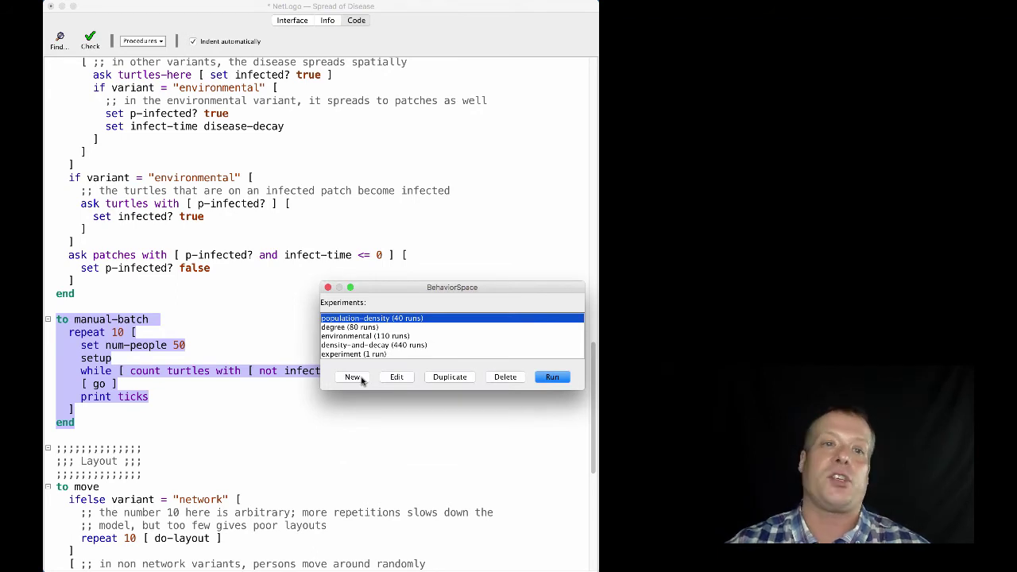
# Switch to the Interface and run population-density, replacing the Desktop table CSV.
pyautogui.click(294, 22)
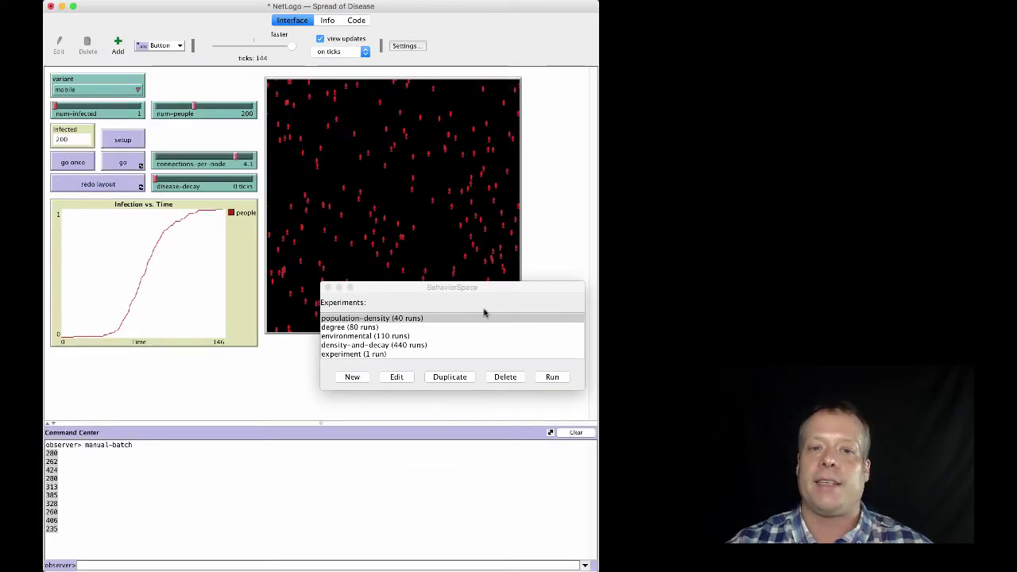
pyautogui.click(551, 384)
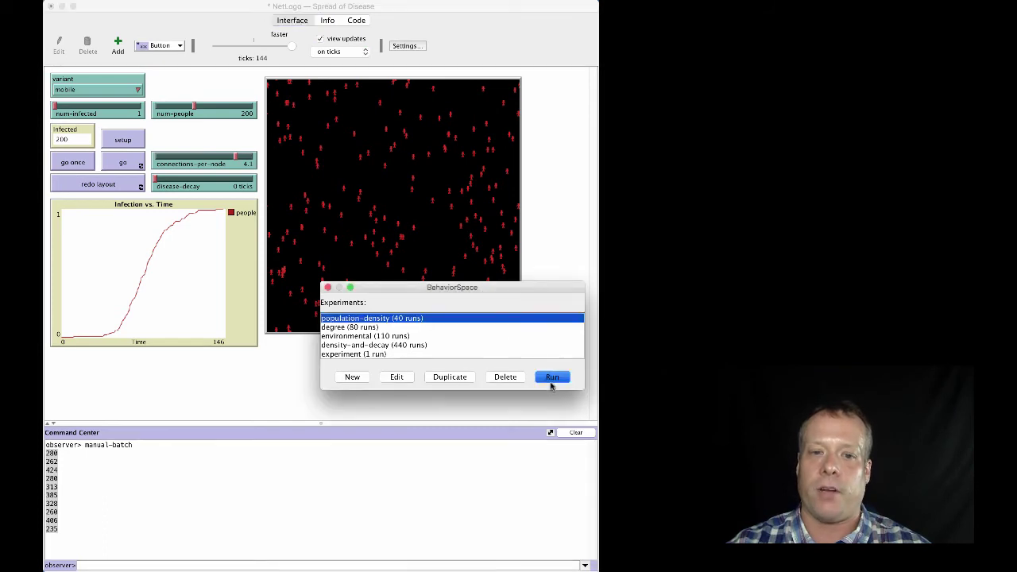
pyautogui.click(551, 383)
pyautogui.click(409, 154)
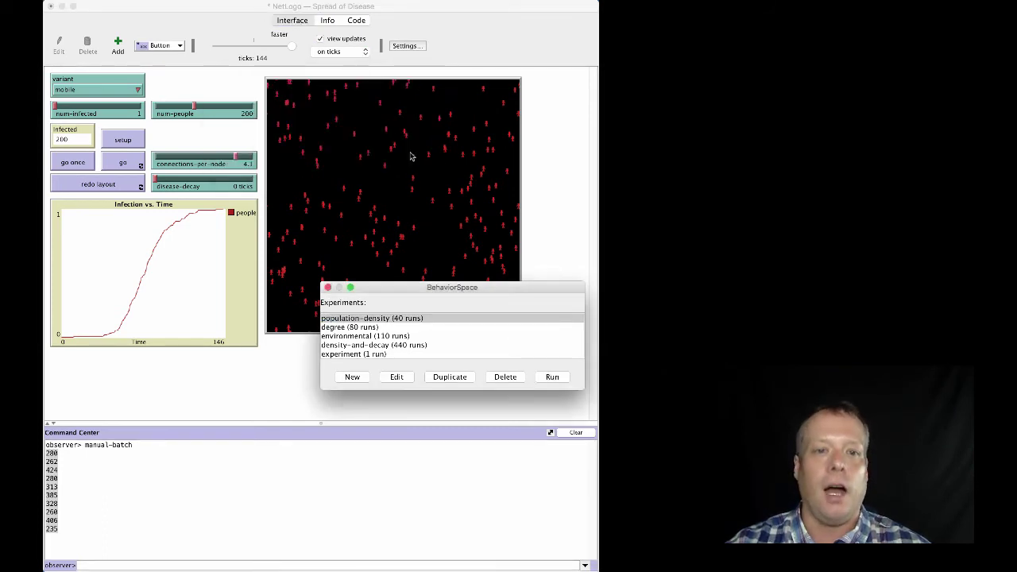
pyautogui.press('Return')
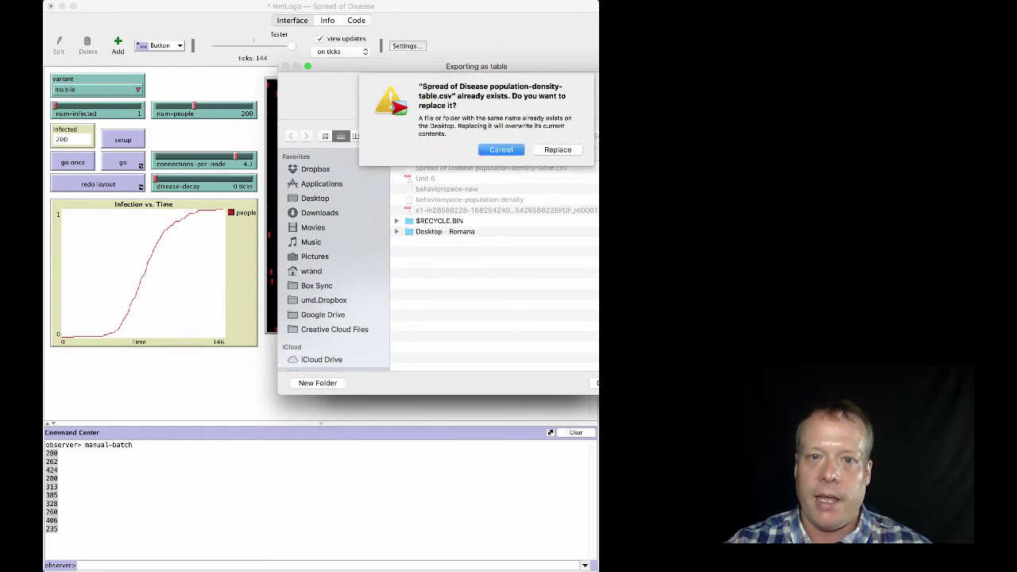
pyautogui.click(559, 148)
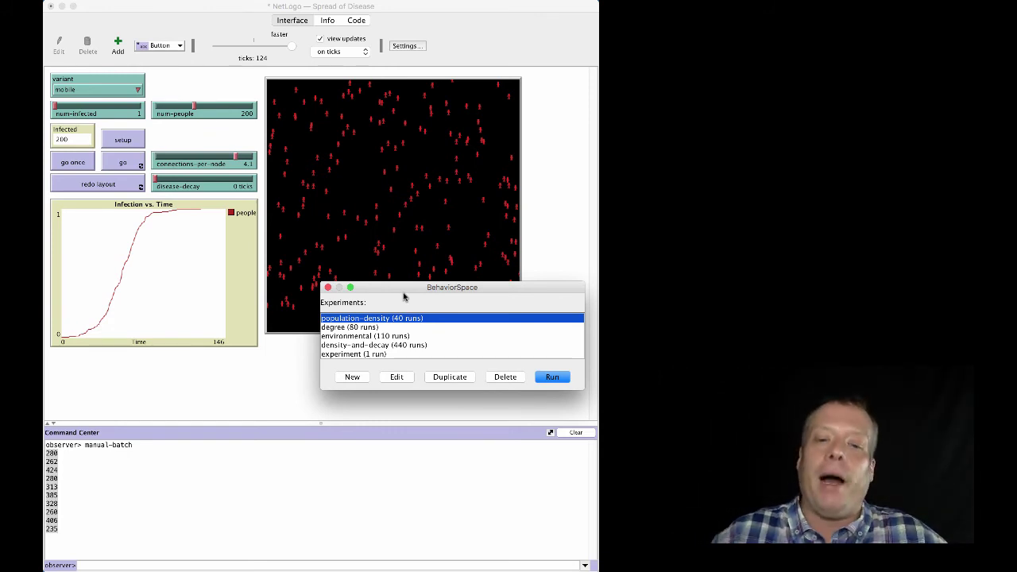
# Rerun with 1 parallel run, replace the table CSV, and turn off view and plot updates.
pyautogui.click(552, 377)
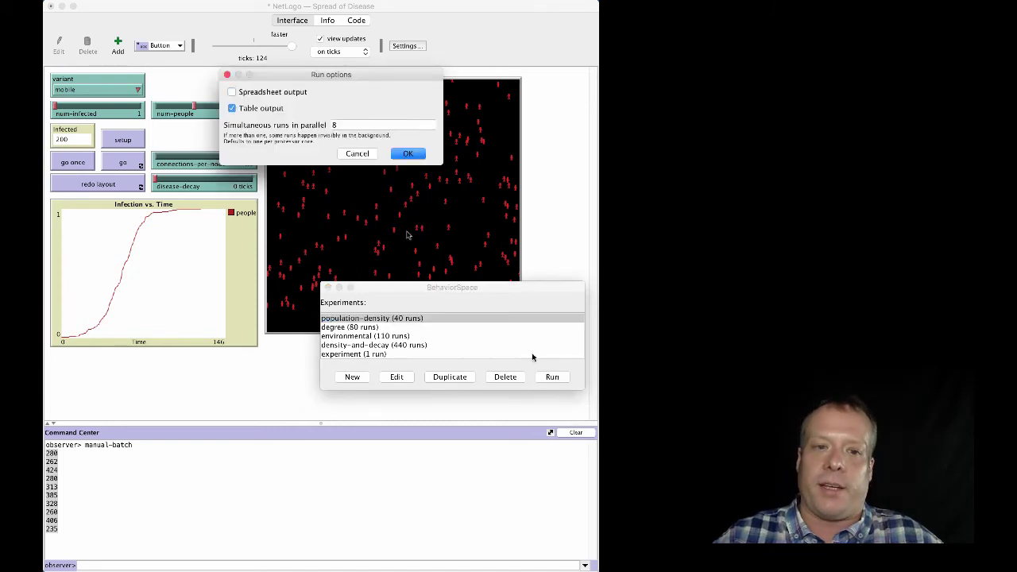
pyautogui.doubleClick(351, 127)
pyautogui.write('1')
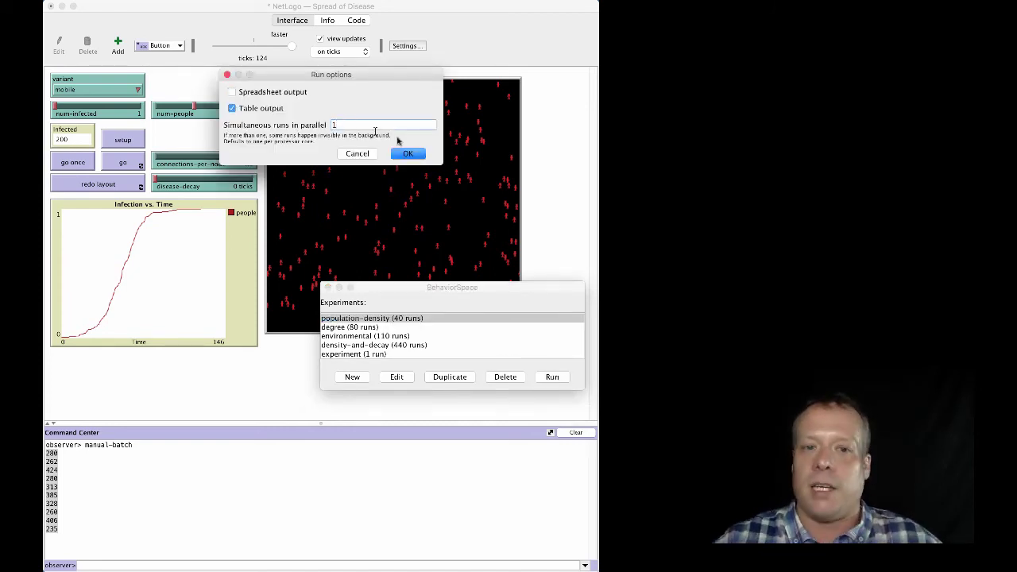
pyautogui.click(408, 153)
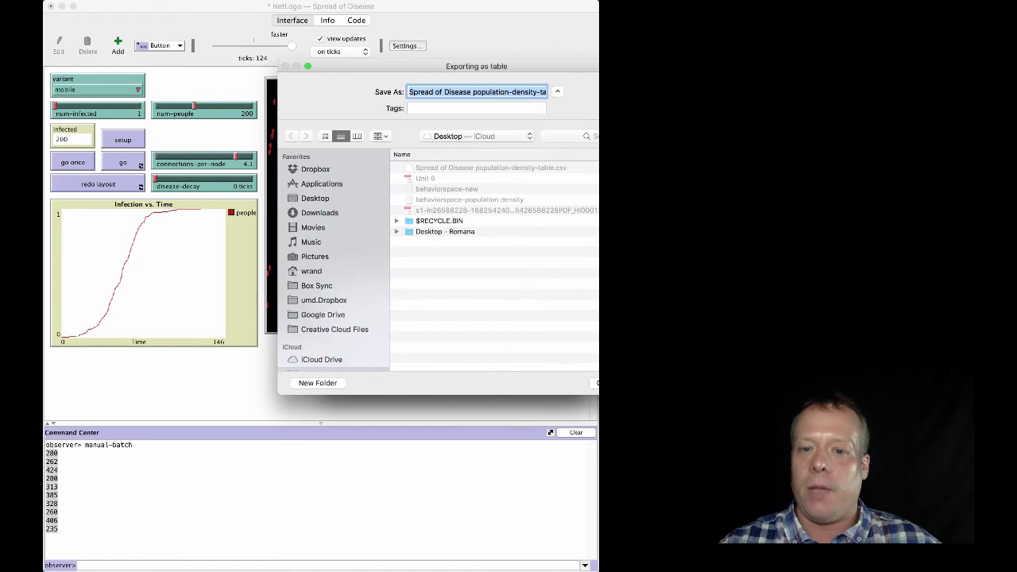
pyautogui.press('Return')
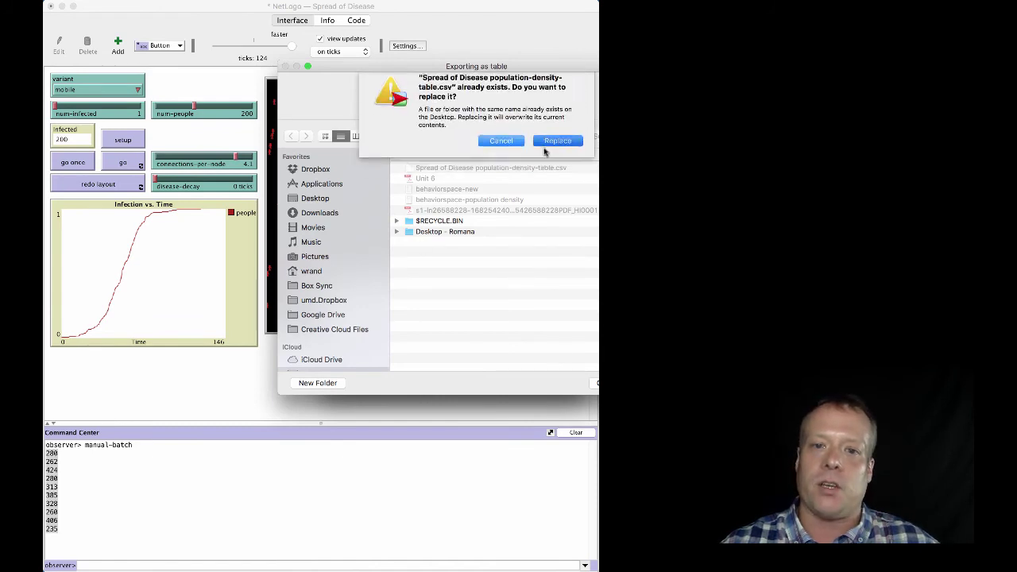
pyautogui.click(545, 153)
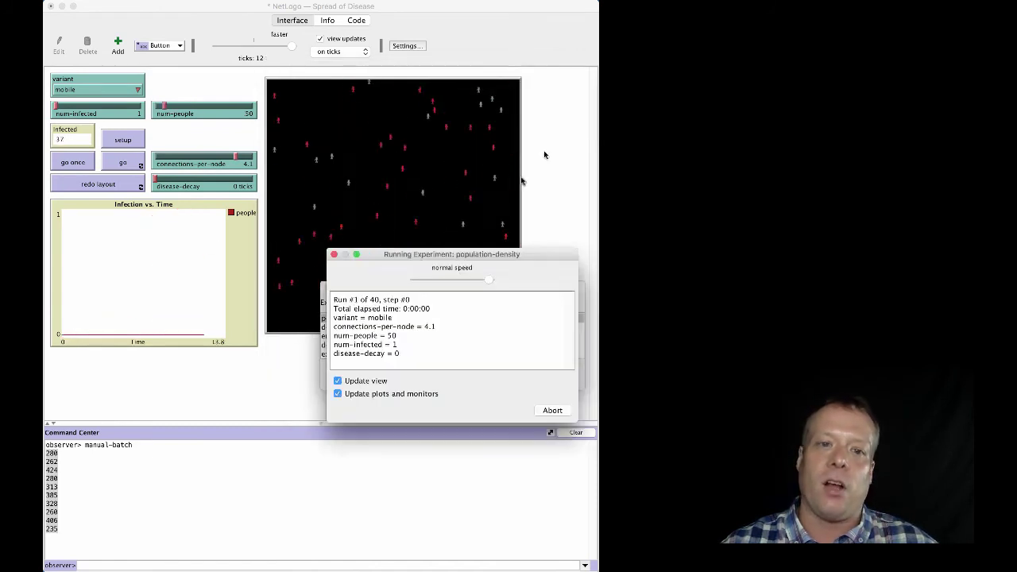
pyautogui.click(337, 380)
pyautogui.click(338, 394)
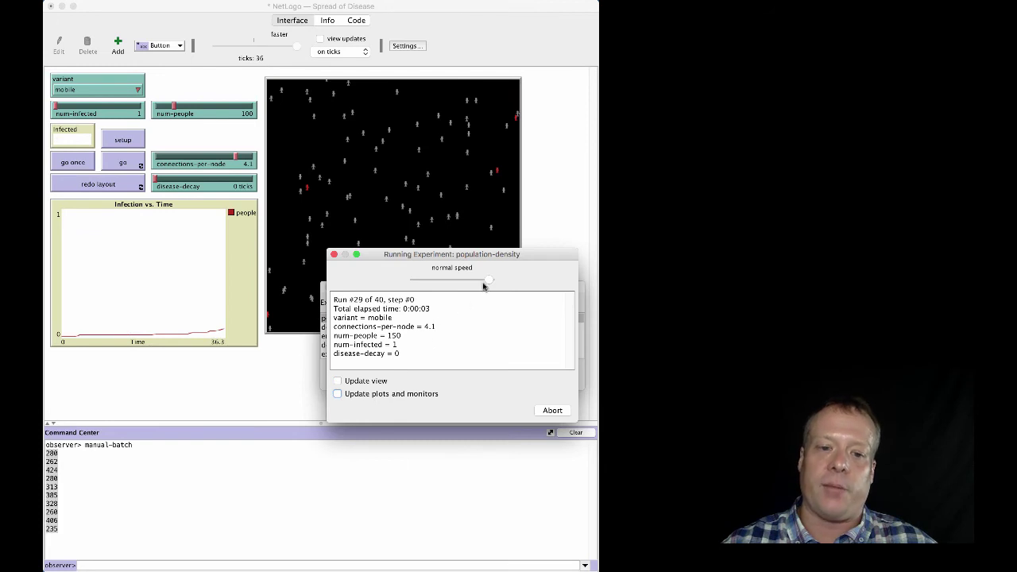